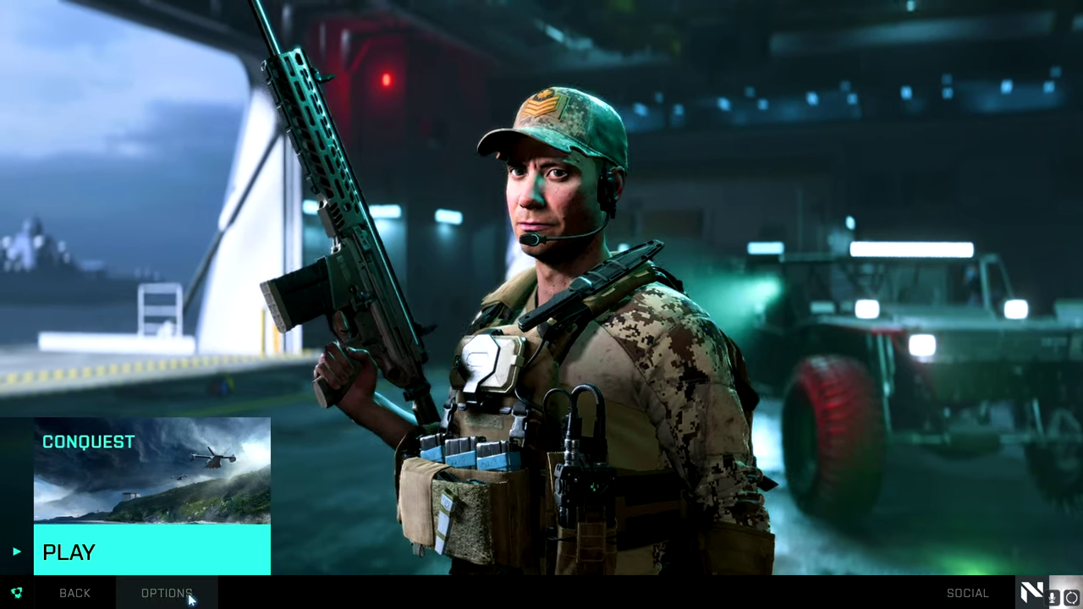
# - Open the Display video settings and scroll past Field of View 100 and Vehicle 3P FOV 116
pyautogui.click(190, 599)
pyautogui.click(267, 24)
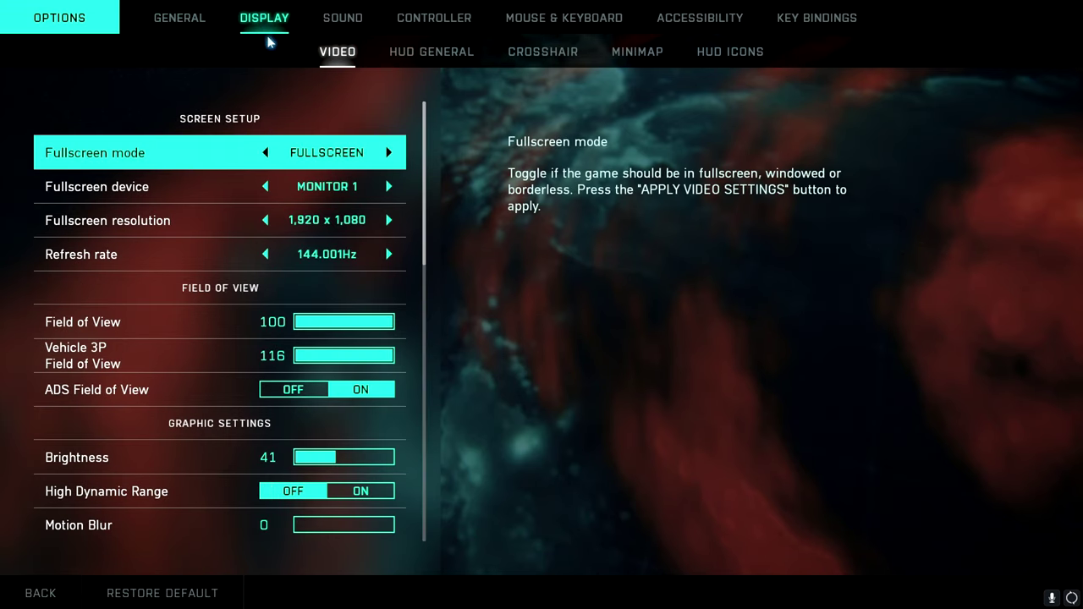
pyautogui.click(389, 185)
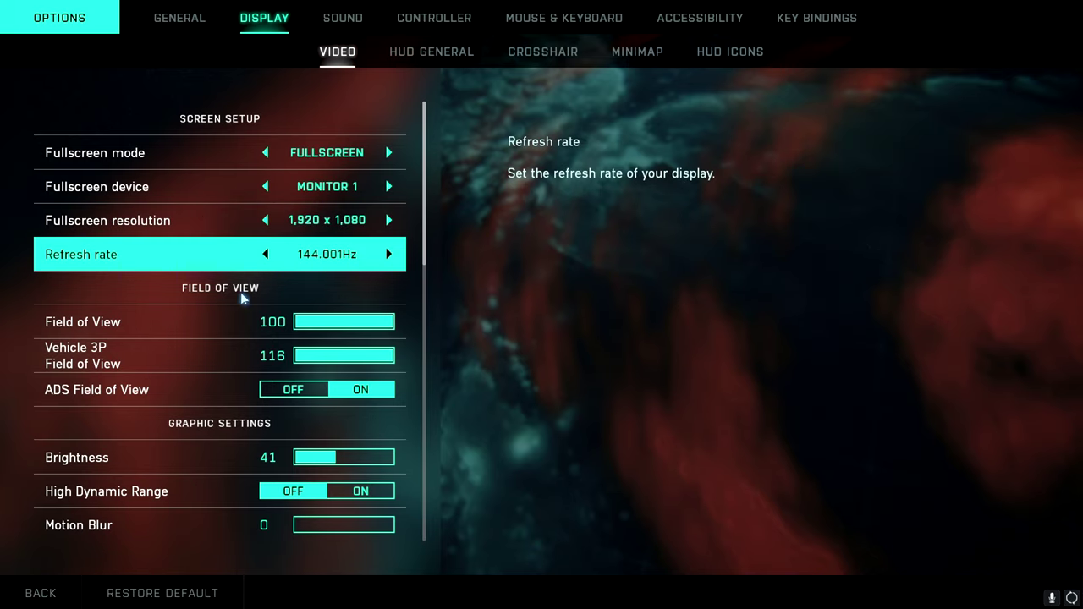
pyautogui.scroll(-1, 230, 287)
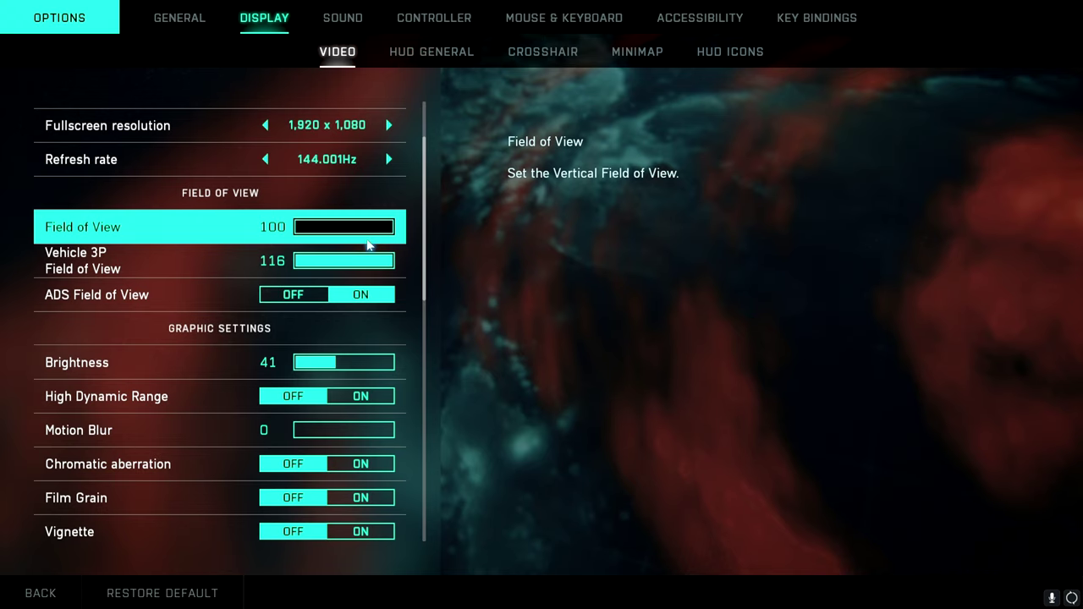
pyautogui.scroll(-1, 368, 245)
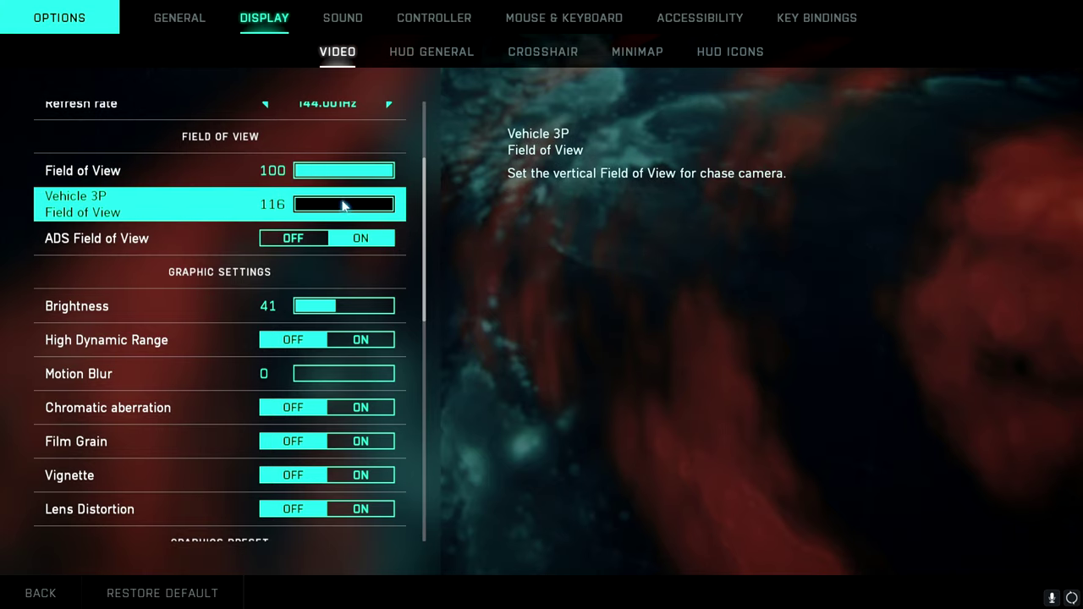
pyautogui.scroll(-1, 76, 204)
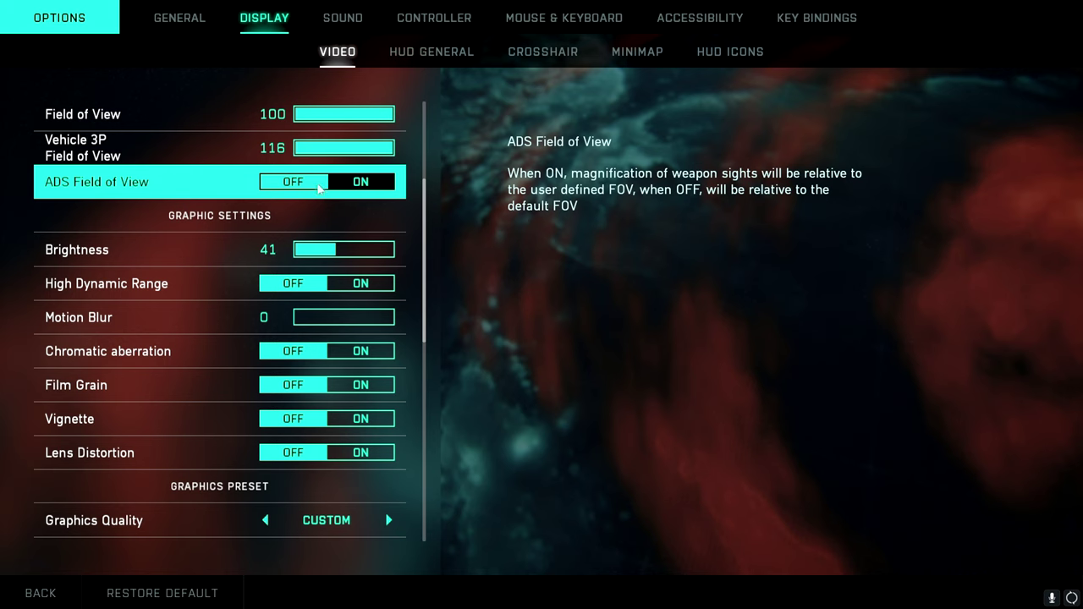
pyautogui.press('Escape')
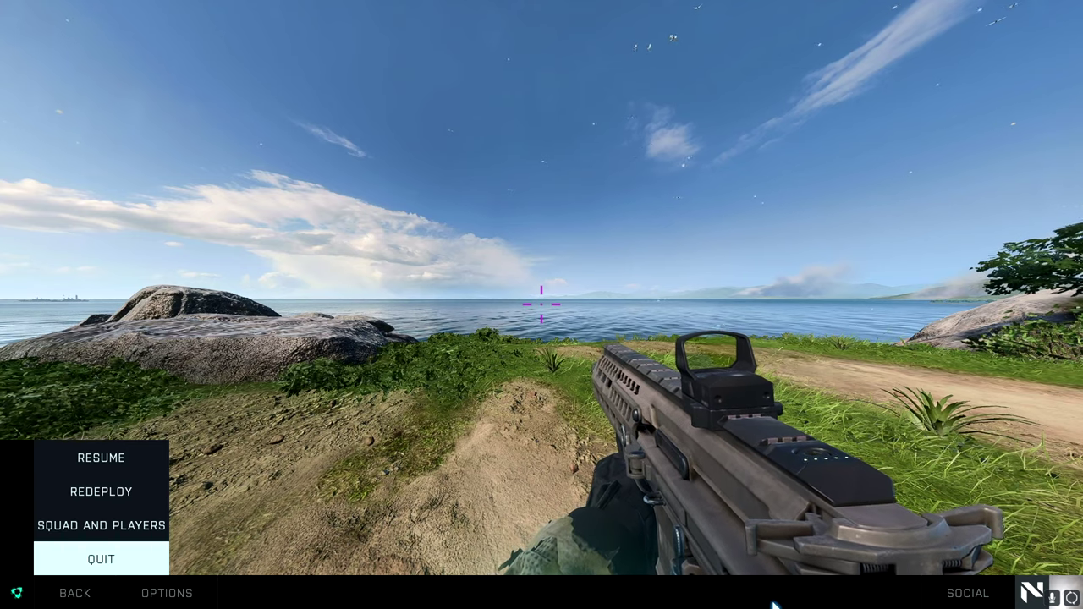
pyautogui.press('Escape')
pyautogui.rightClick(542, 305)
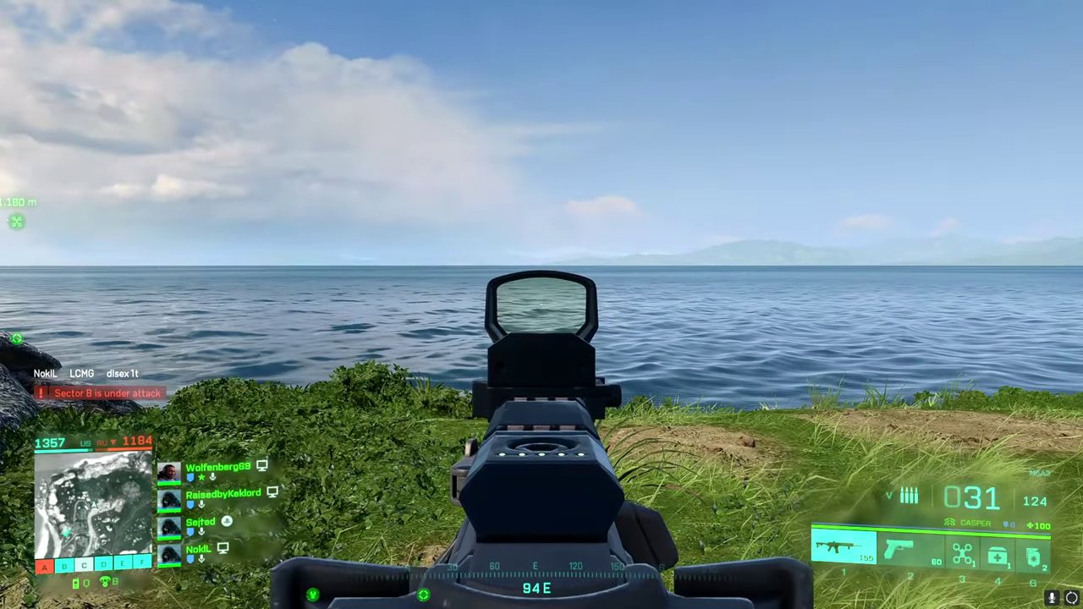
pyautogui.rightClick(542, 305)
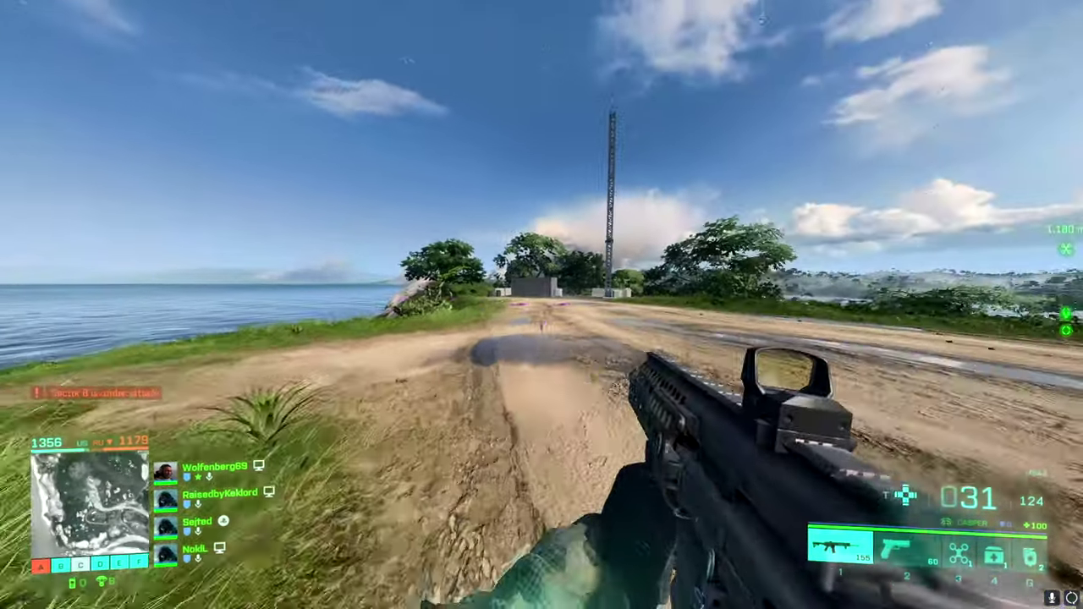
pyautogui.press('w')
pyautogui.press('shift')
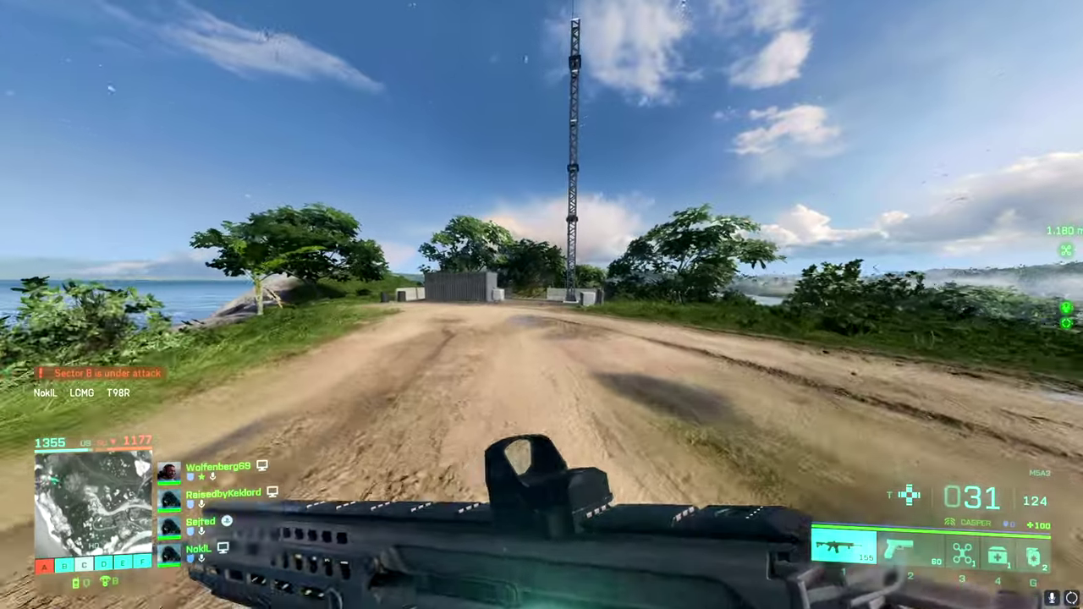
pyautogui.press('w')
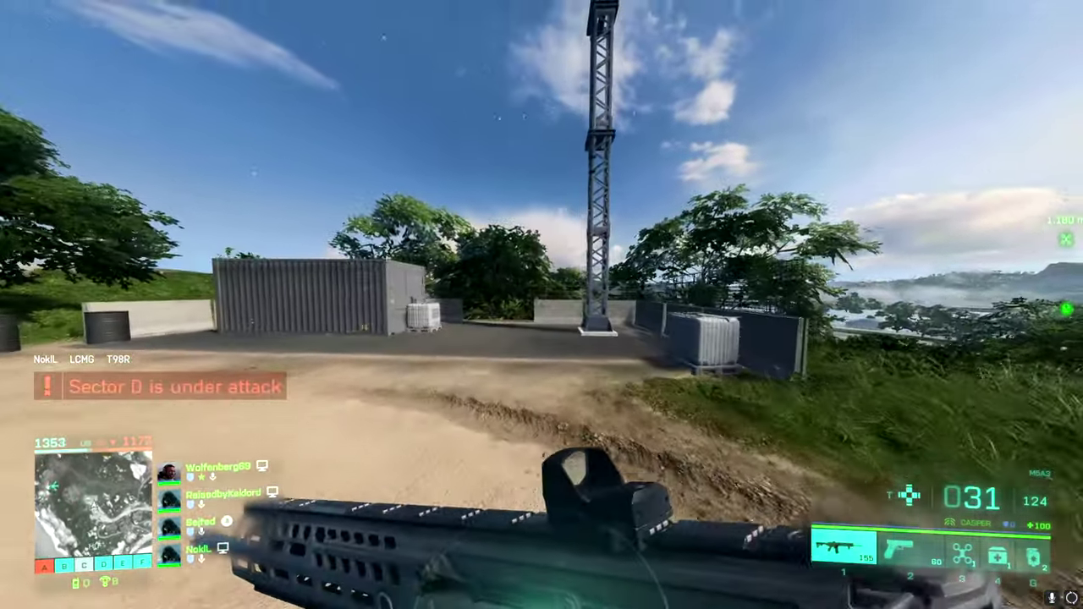
pyautogui.press('w')
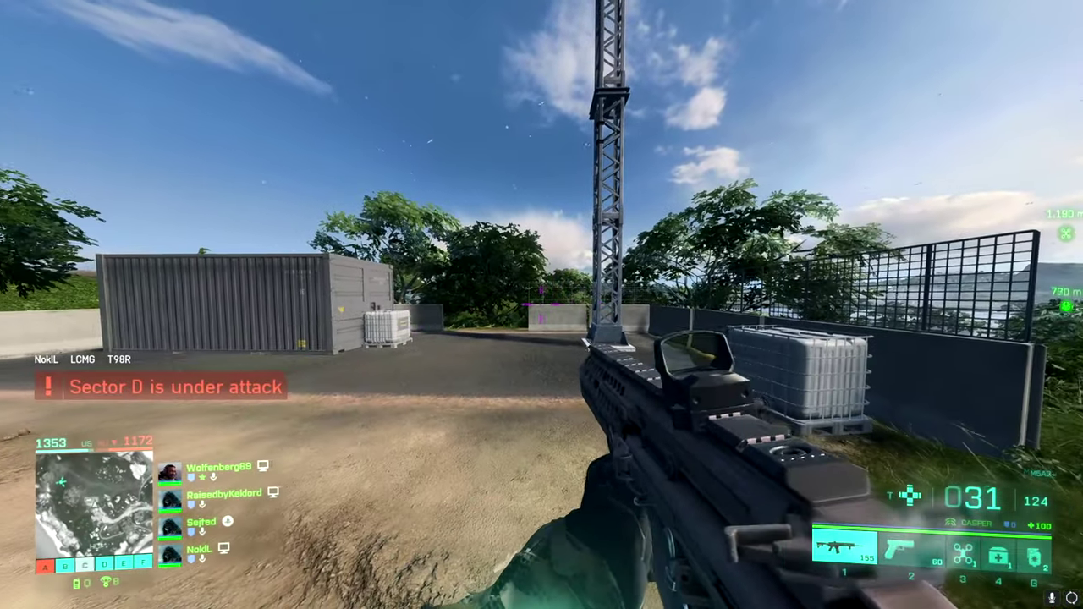
pyautogui.rightClick(542, 305)
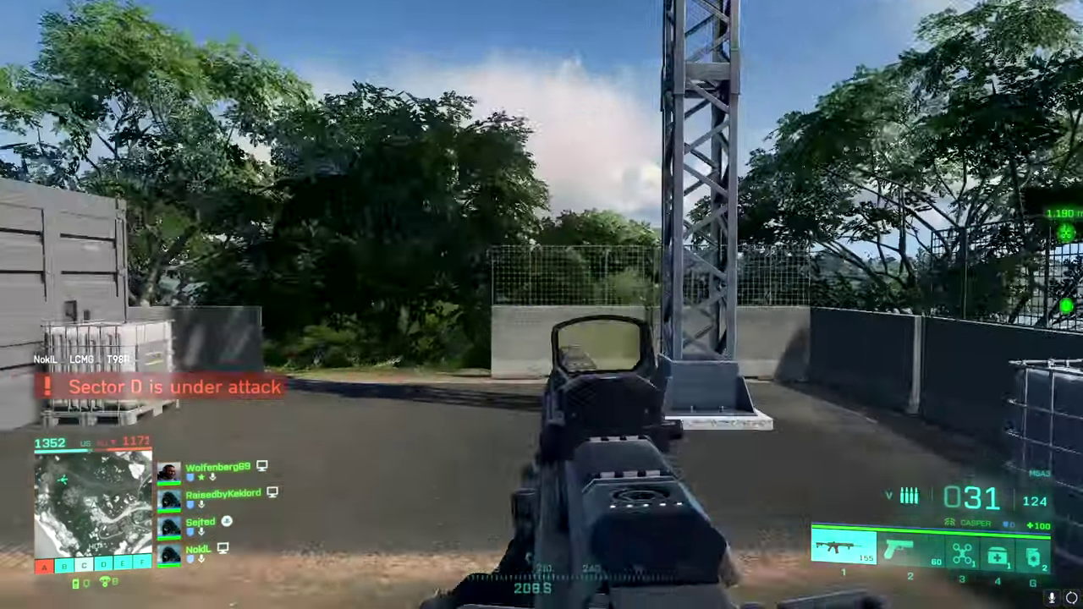
pyautogui.press('w')
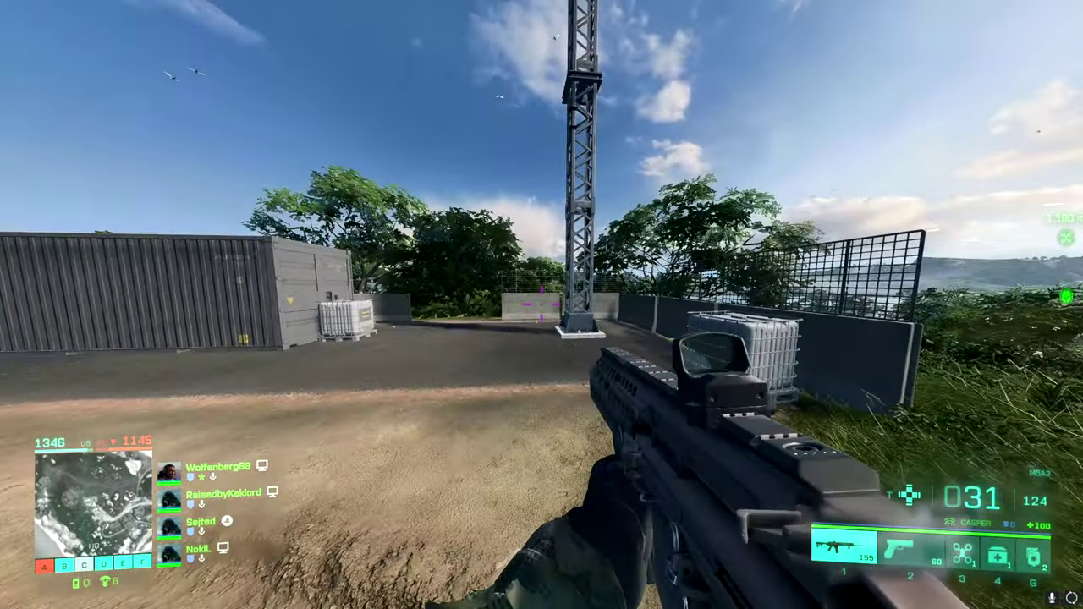
pyautogui.press('Escape')
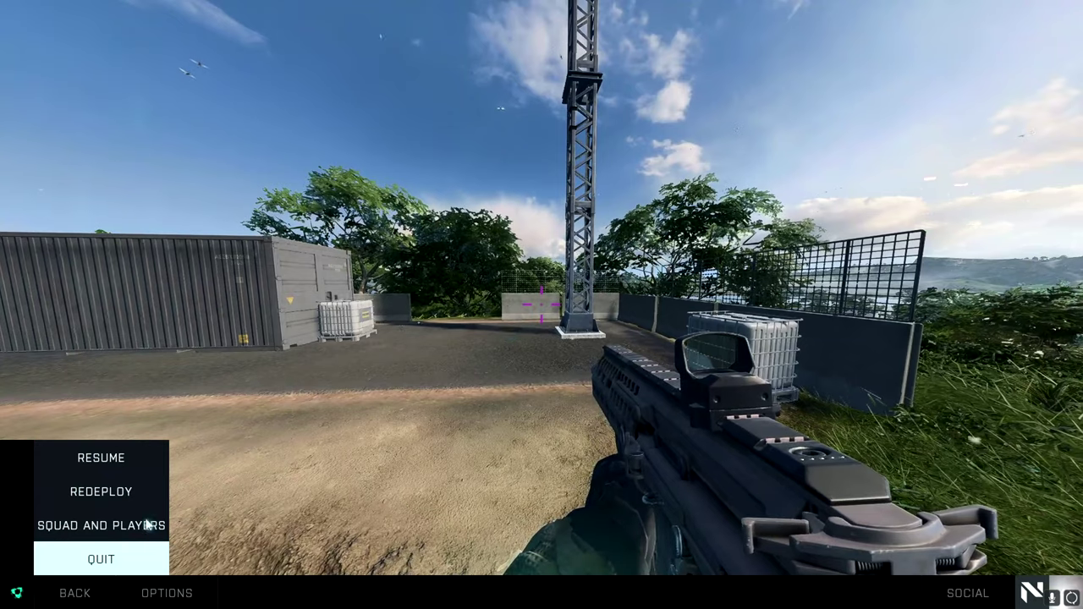
pyautogui.click(166, 593)
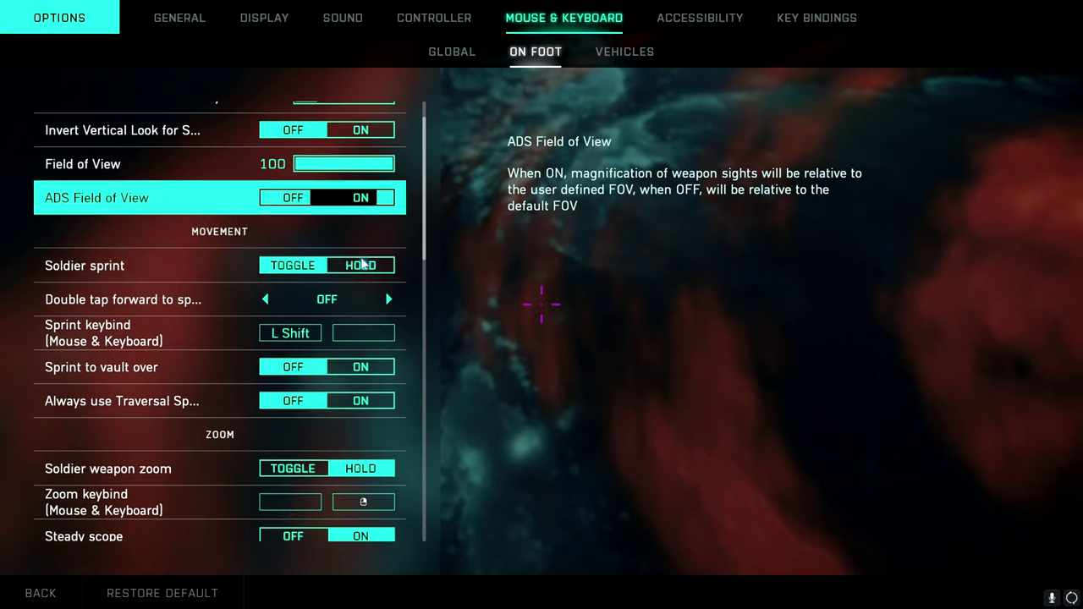
pyautogui.press('Escape')
pyautogui.press('Escape')
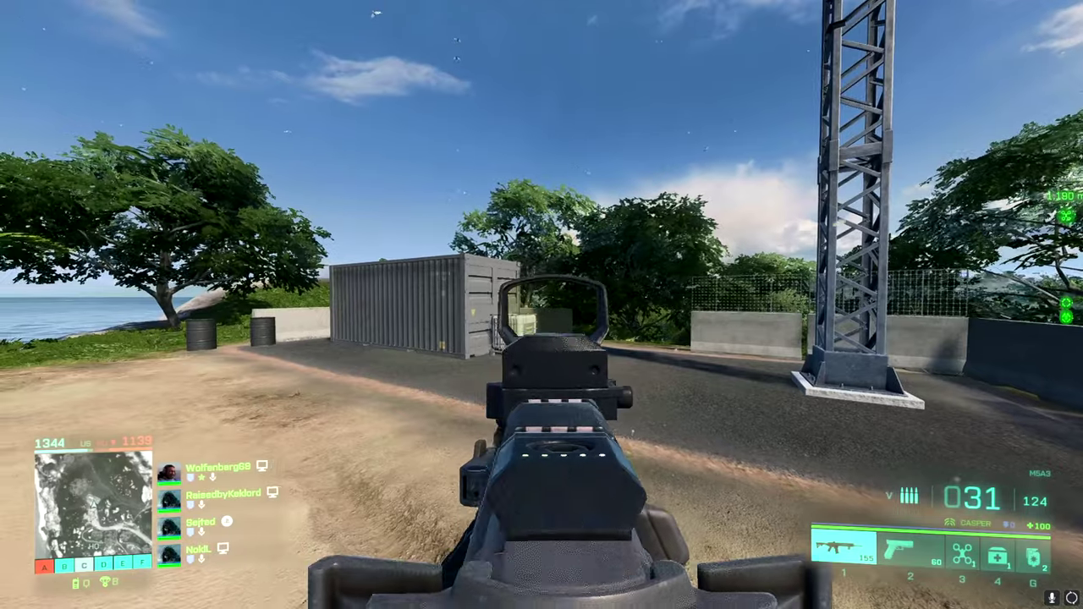
pyautogui.rightClick(542, 304)
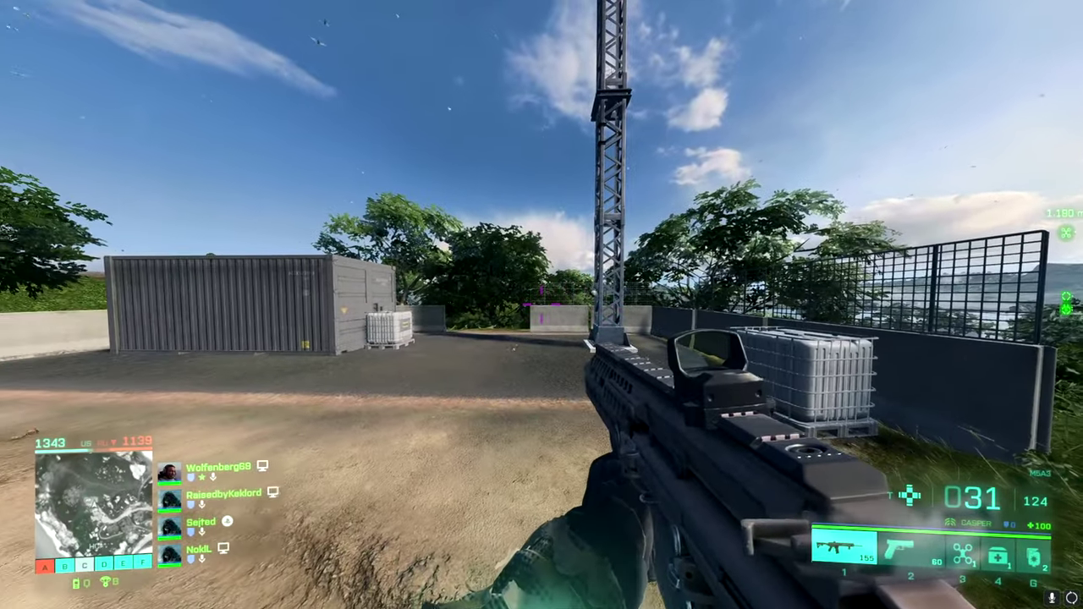
pyautogui.rightClick(541, 305)
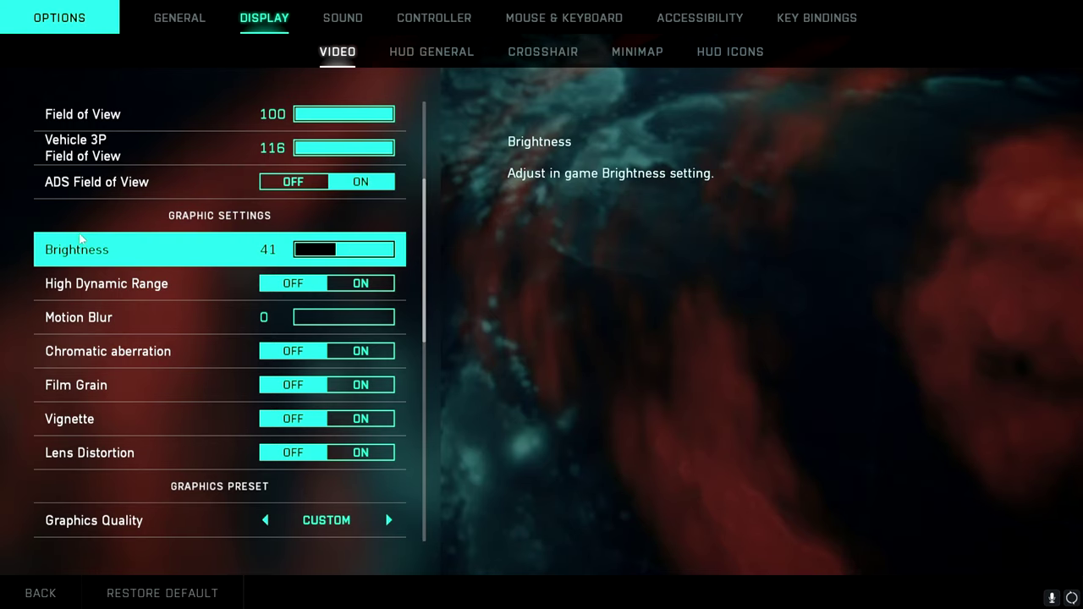
# - Try adjusting Motion Blur, leaving it at 0, while scrolling the video list
pyautogui.scroll(-1, 80, 240)
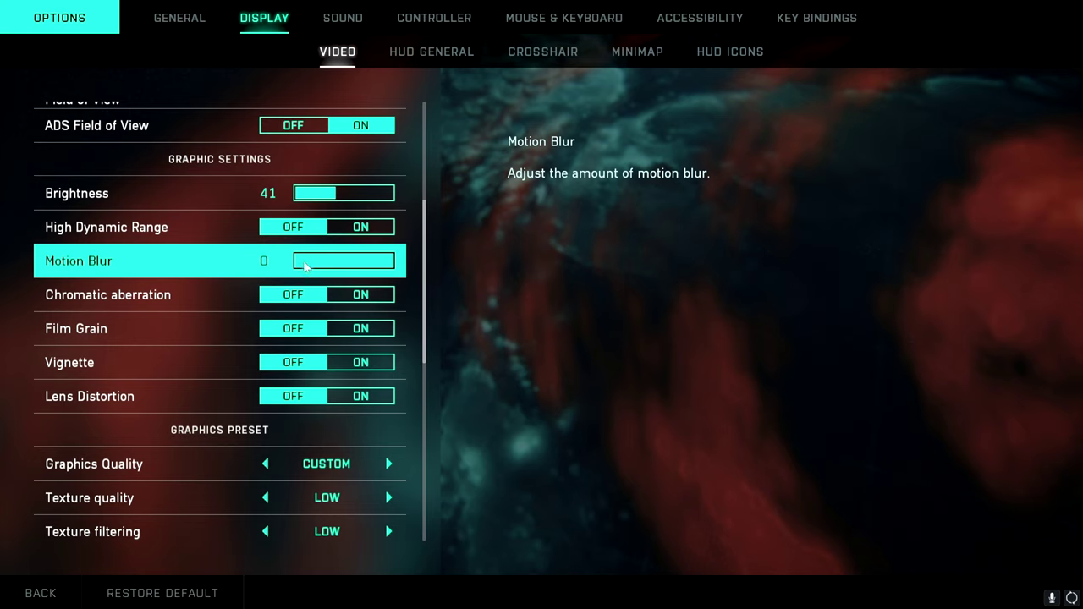
pyautogui.moveTo(328, 266); pyautogui.dragTo(271, 266)
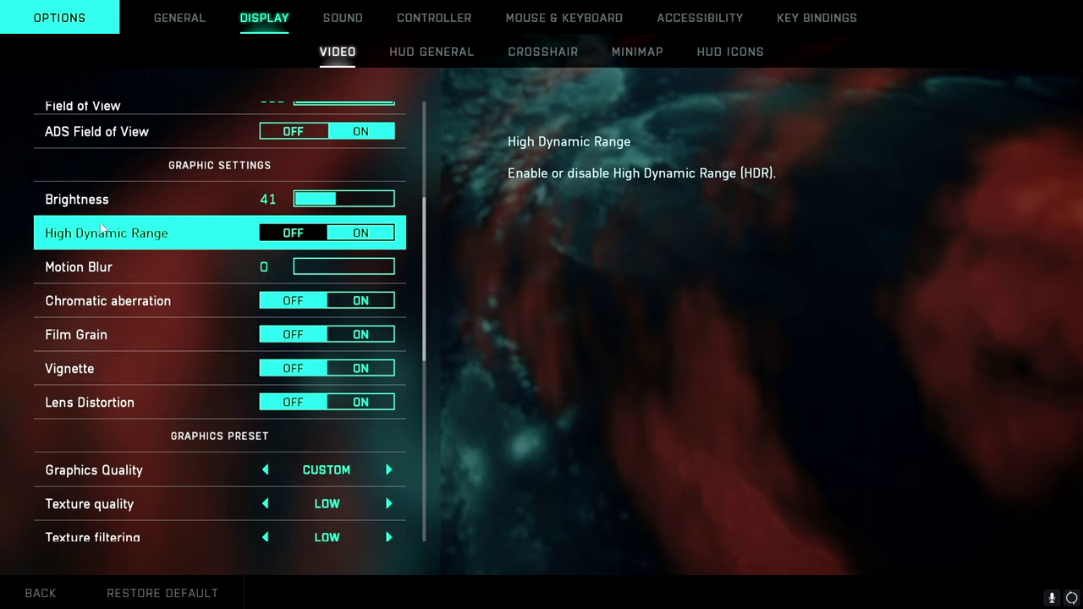
pyautogui.scroll(-4, 98, 227)
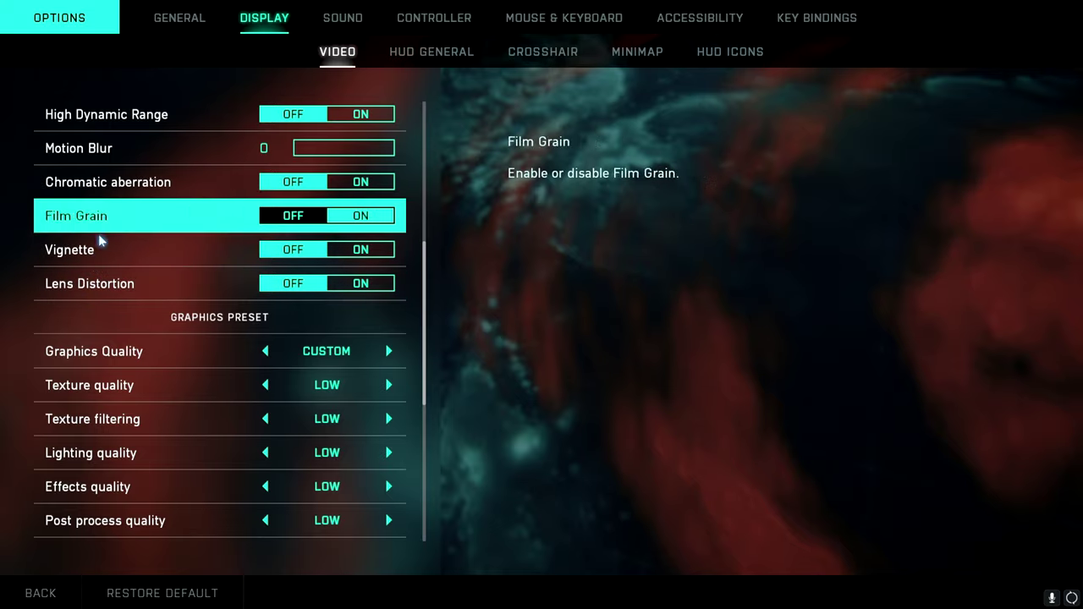
pyautogui.scroll(-8, 99, 245)
pyautogui.scroll(4, 104, 271)
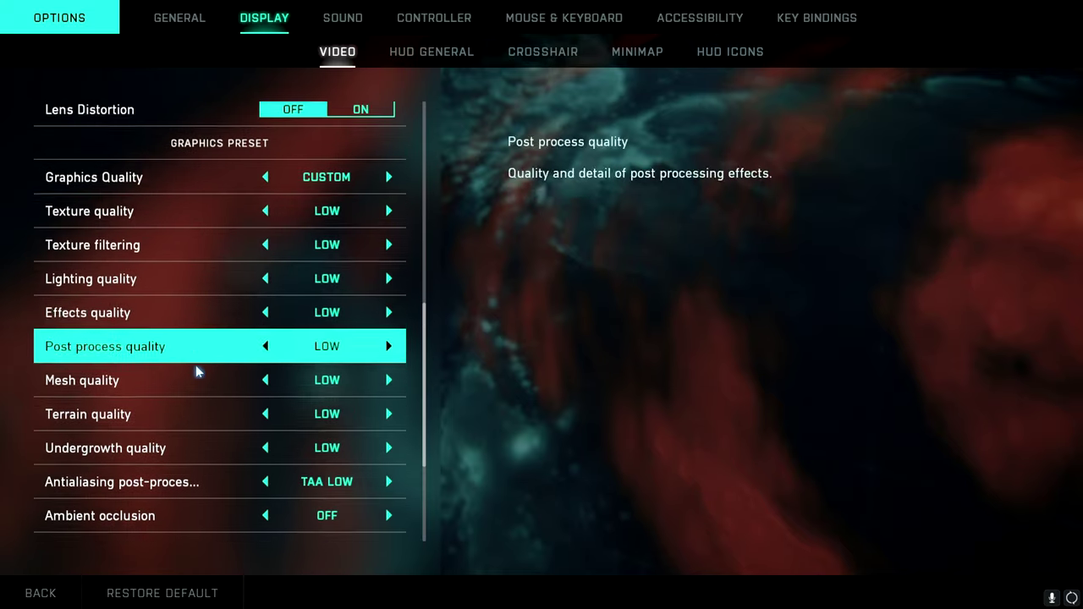
pyautogui.scroll(-2, 198, 370)
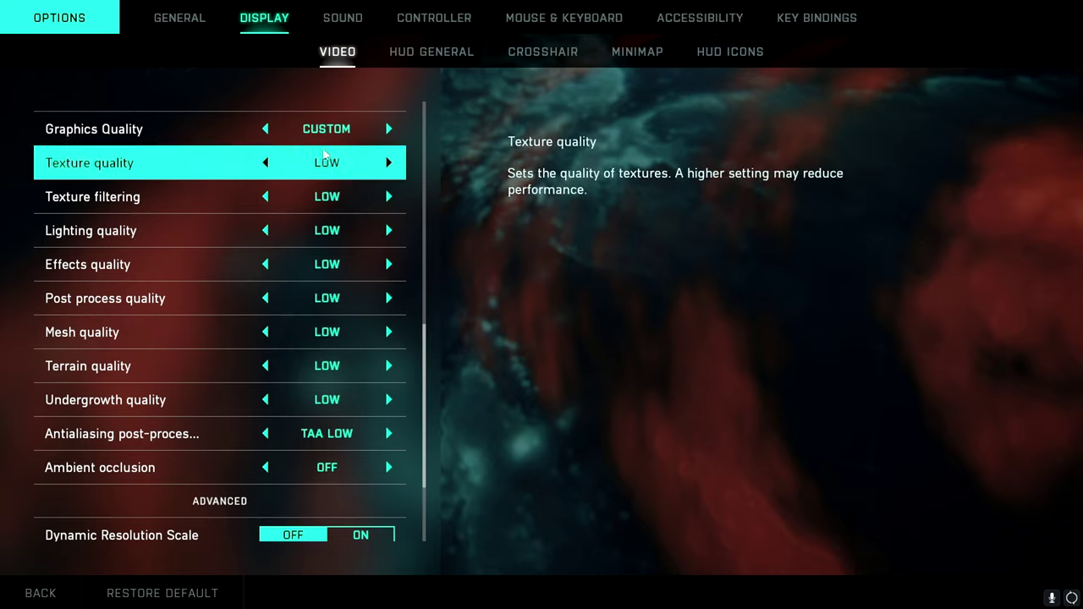
# - Set Texture quality to Low after briefly raising it to High
pyautogui.click(388, 163)
pyautogui.scroll(4, 388, 169)
pyautogui.click(388, 217)
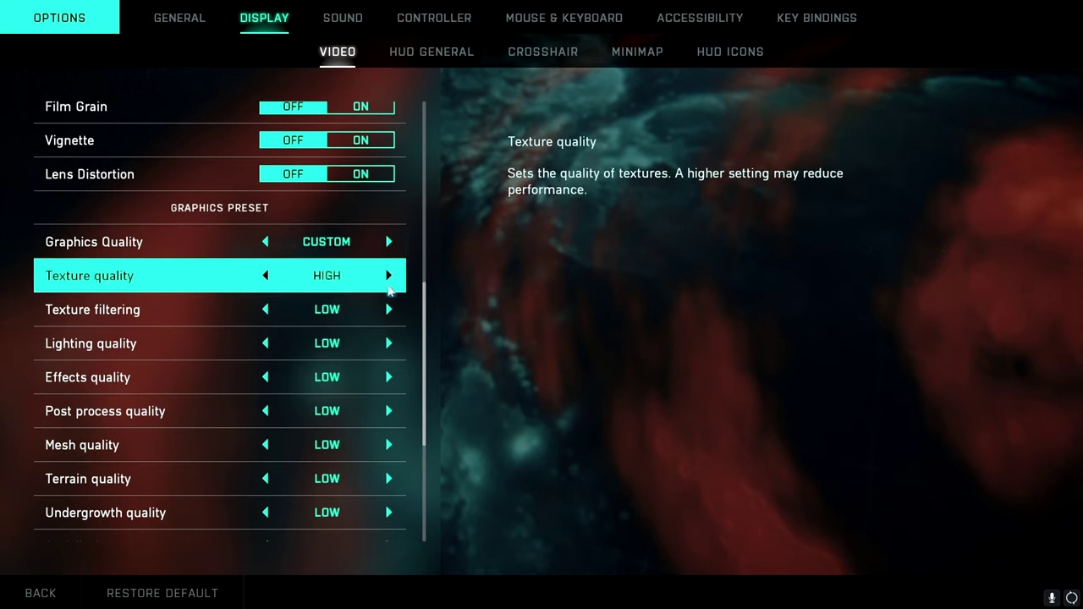
pyautogui.click(266, 276)
pyautogui.scroll(1, 265, 276)
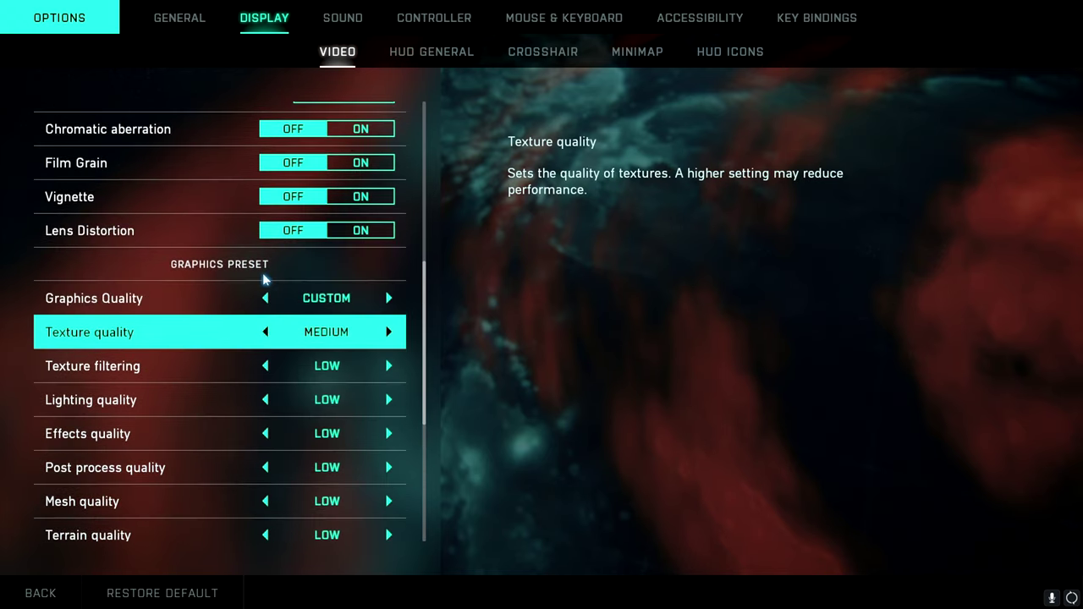
pyautogui.click(268, 330)
pyautogui.scroll(-7, 267, 330)
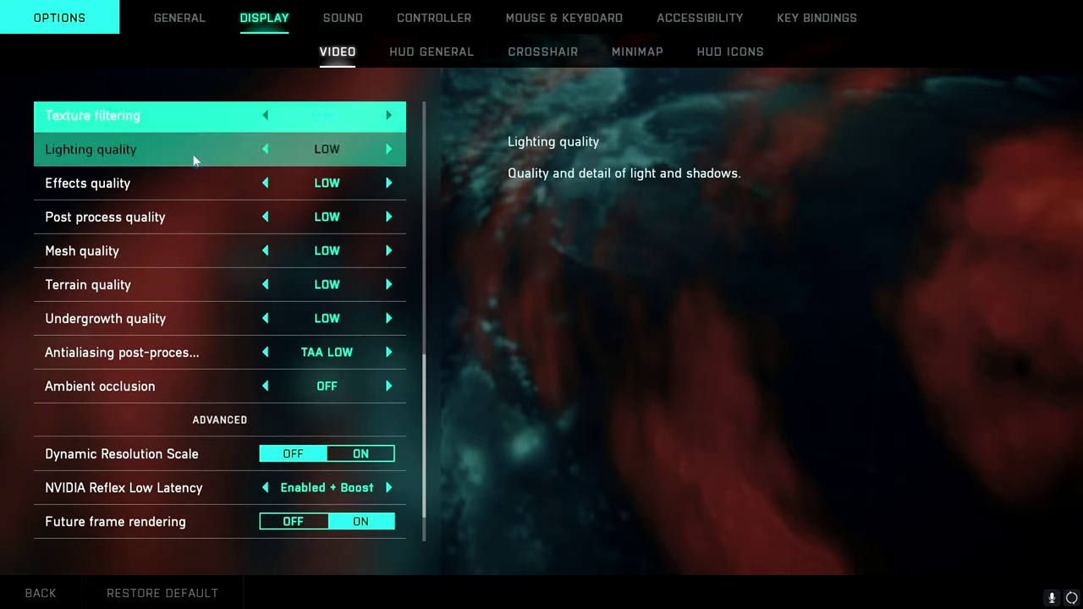
pyautogui.scroll(-2, 151, 296)
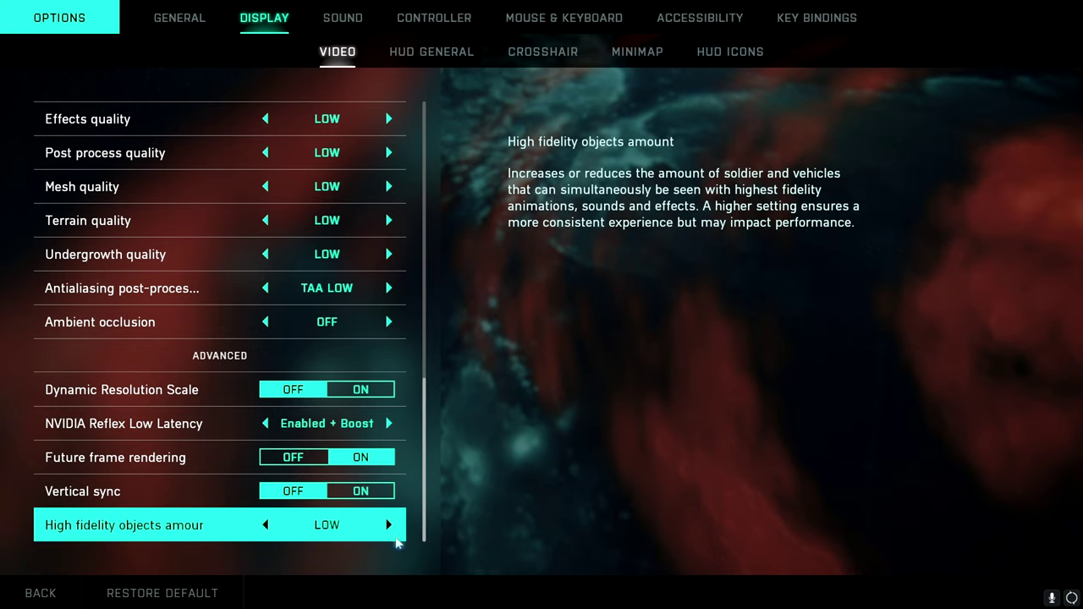
# - Show the Mouse & Keyboard On Foot controls, with soldier aim sensitivity 22
pyautogui.click(466, 19)
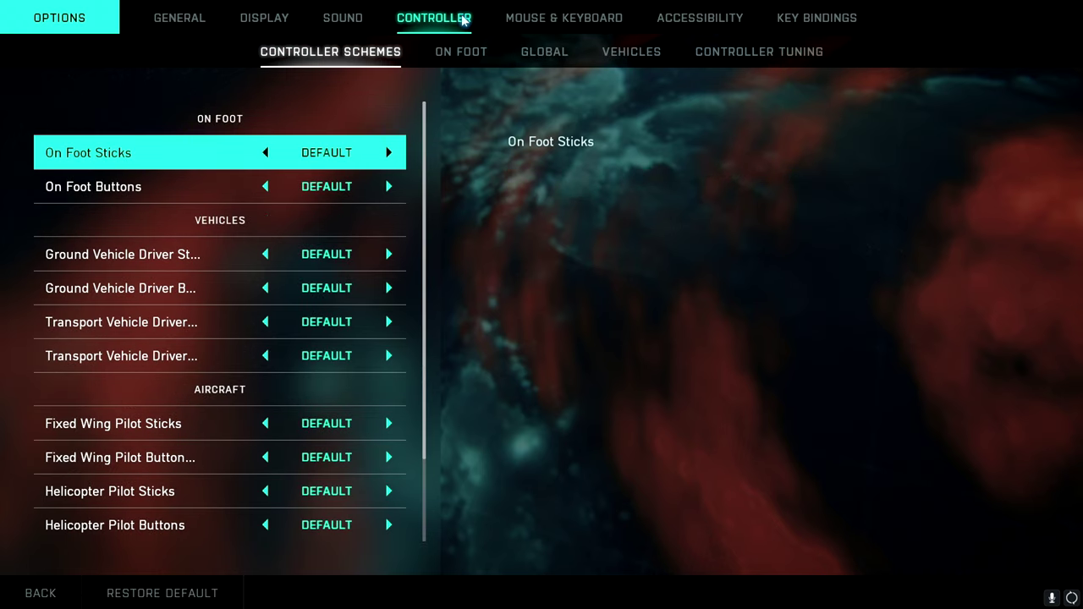
pyautogui.click(461, 51)
pyautogui.click(564, 18)
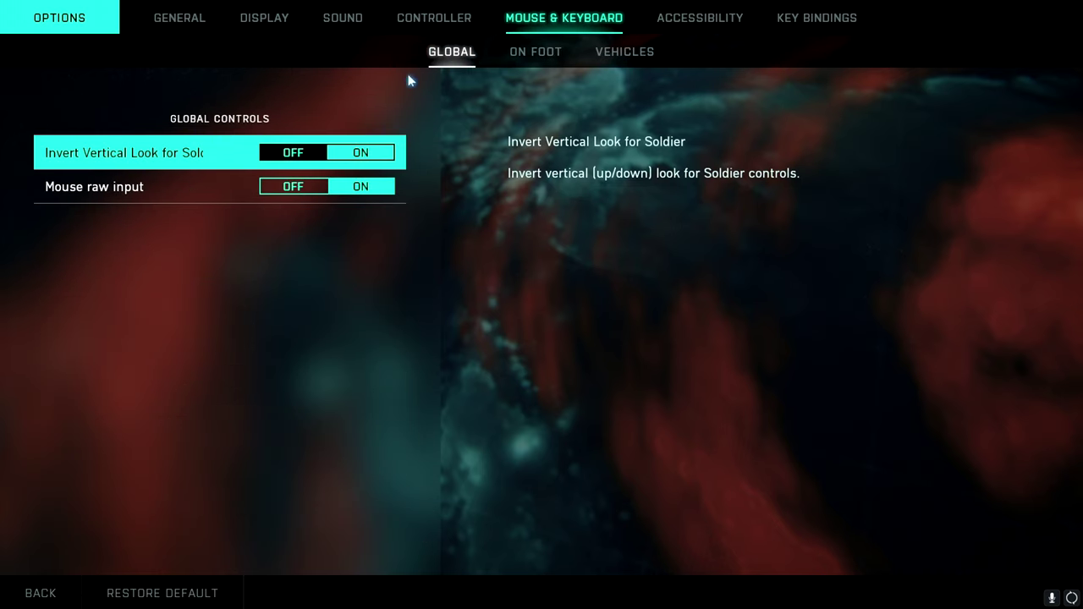
pyautogui.click(517, 52)
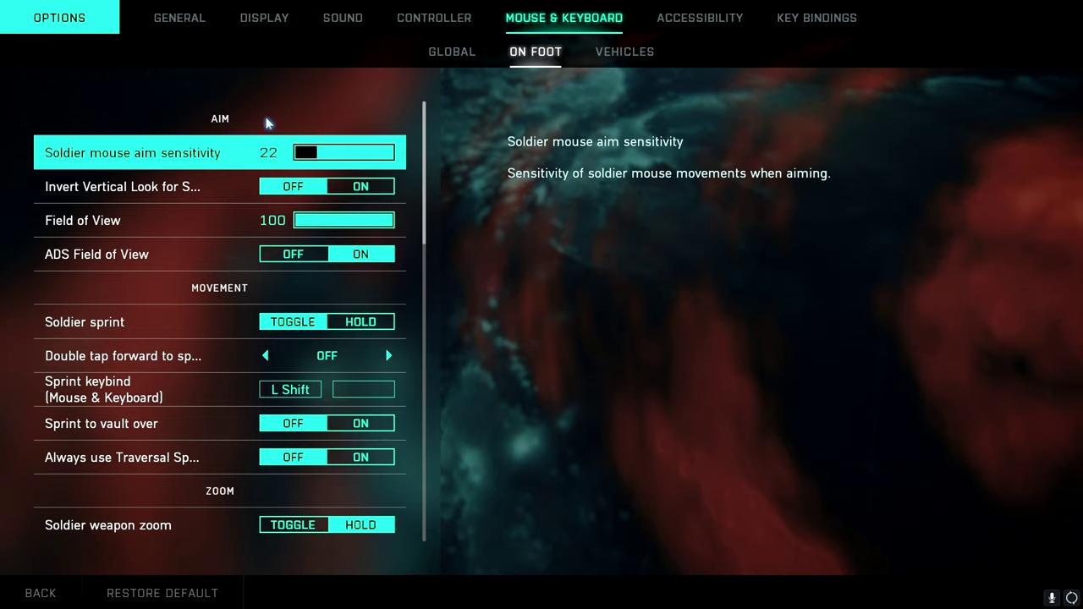
pyautogui.scroll(-5, 225, 208)
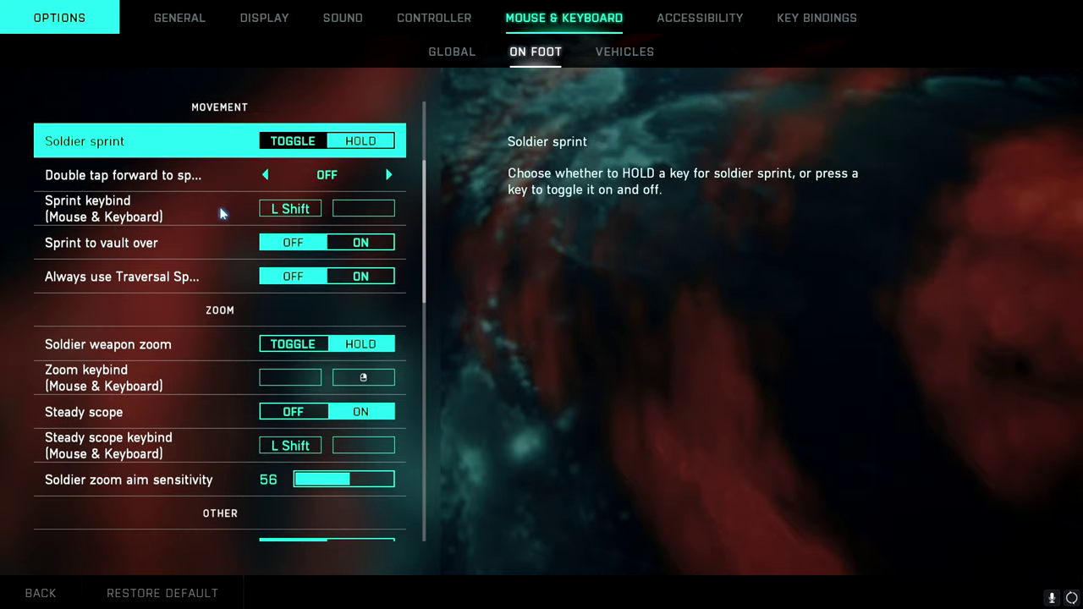
pyautogui.scroll(-2, 167, 266)
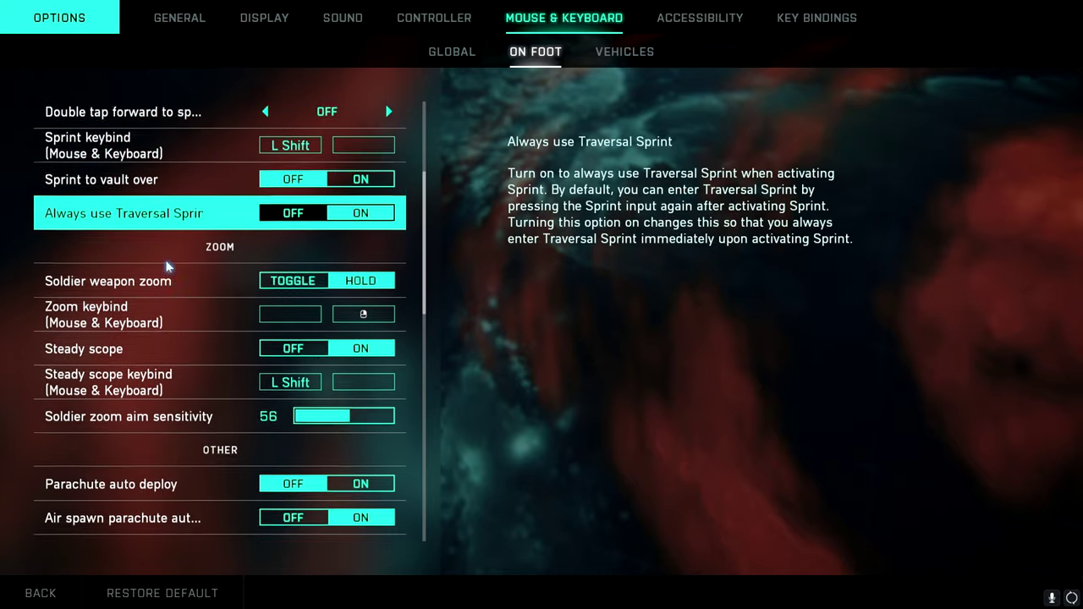
pyautogui.scroll(-2, 174, 235)
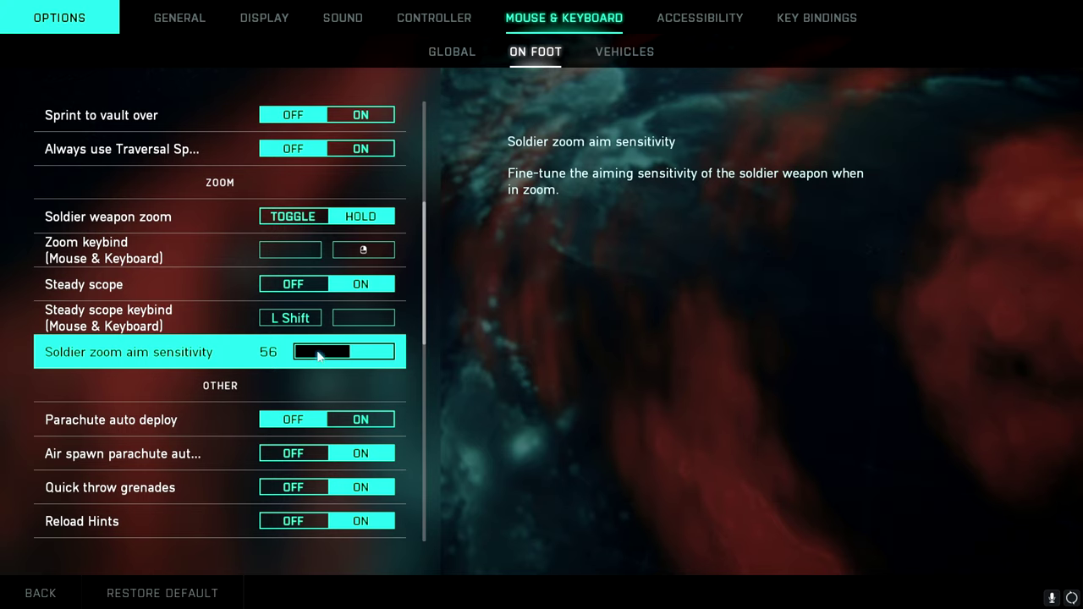
pyautogui.scroll(3, 234, 358)
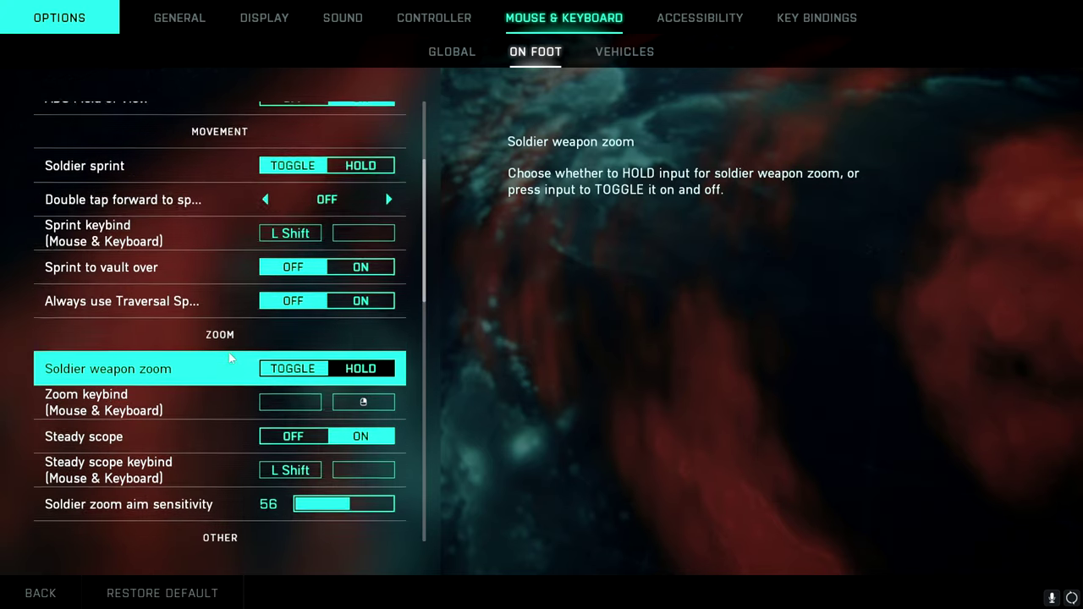
pyautogui.scroll(3, 228, 352)
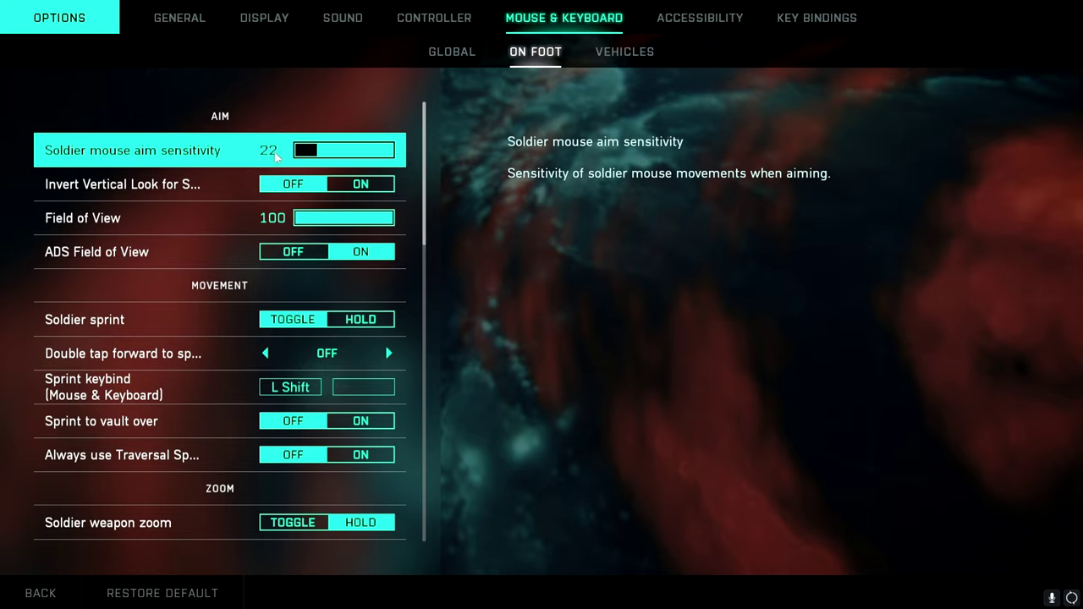
pyautogui.scroll(-6, 238, 225)
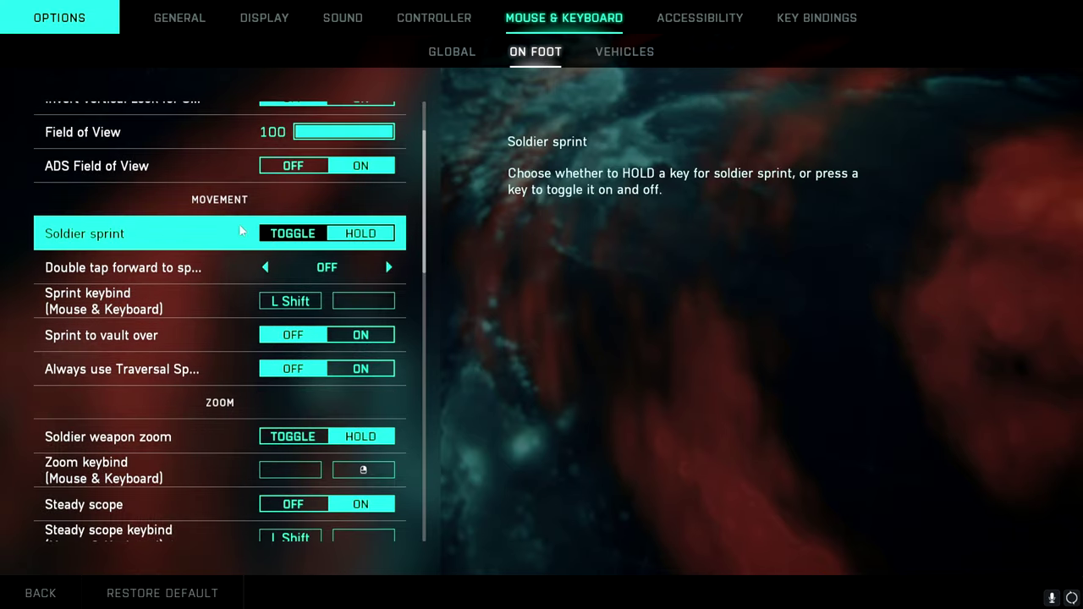
pyautogui.scroll(-2, 235, 225)
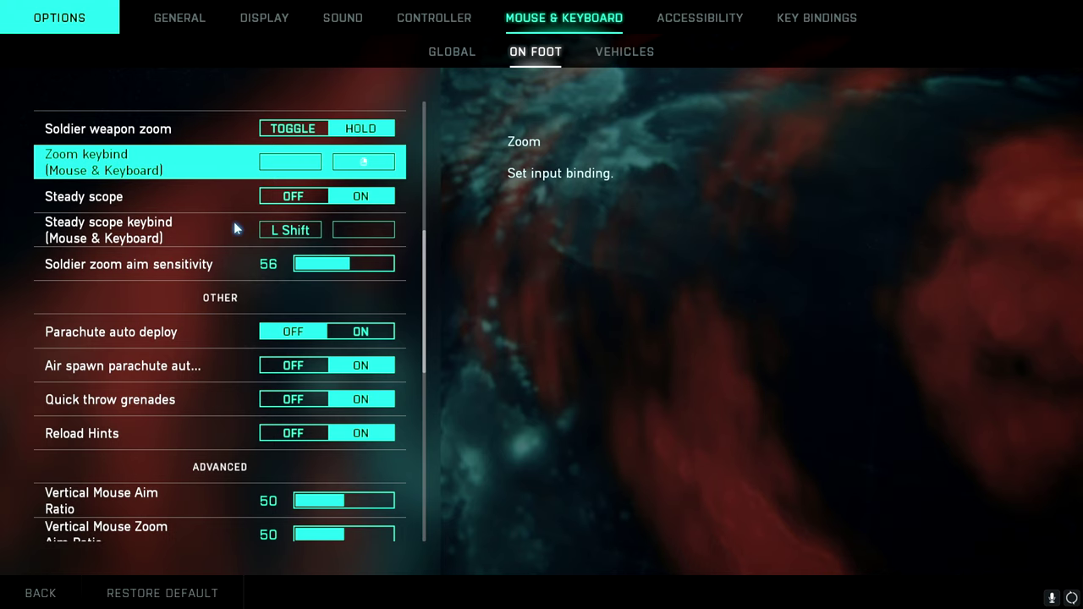
pyautogui.scroll(-1, 233, 222)
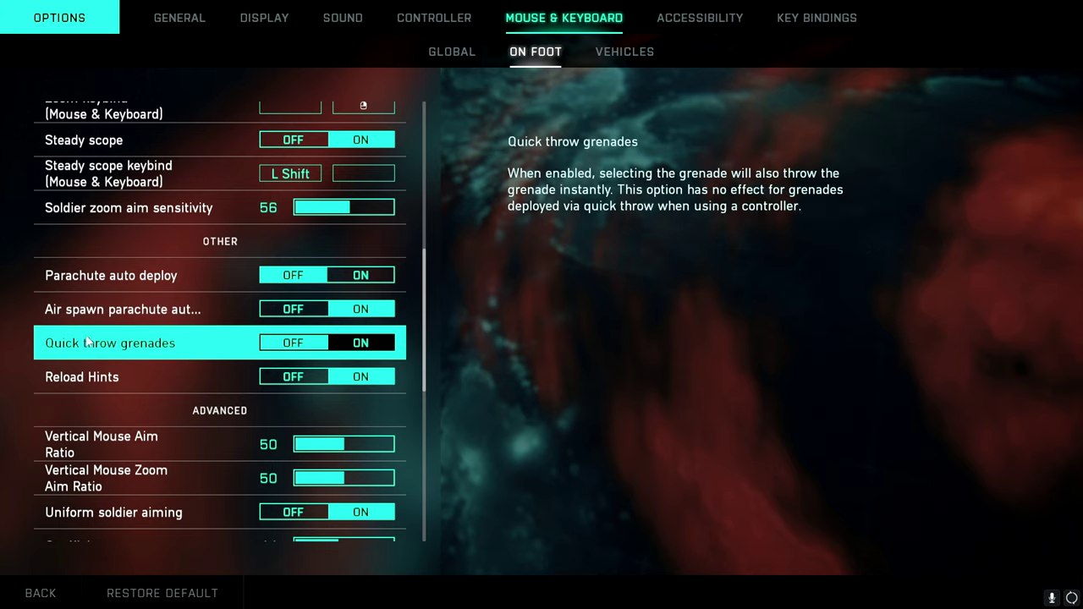
# - Scroll past the zoom aim sensitivity rows, then return to the Display video page (1,920 x 1,080, 144.001Hz)
pyautogui.scroll(-4, 246, 364)
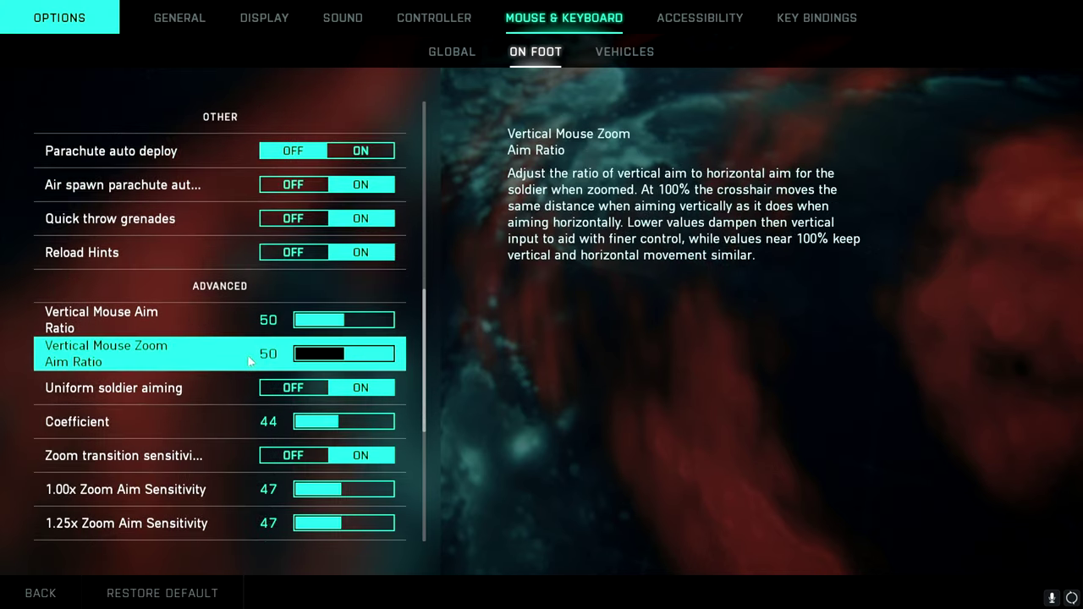
pyautogui.scroll(-6, 279, 364)
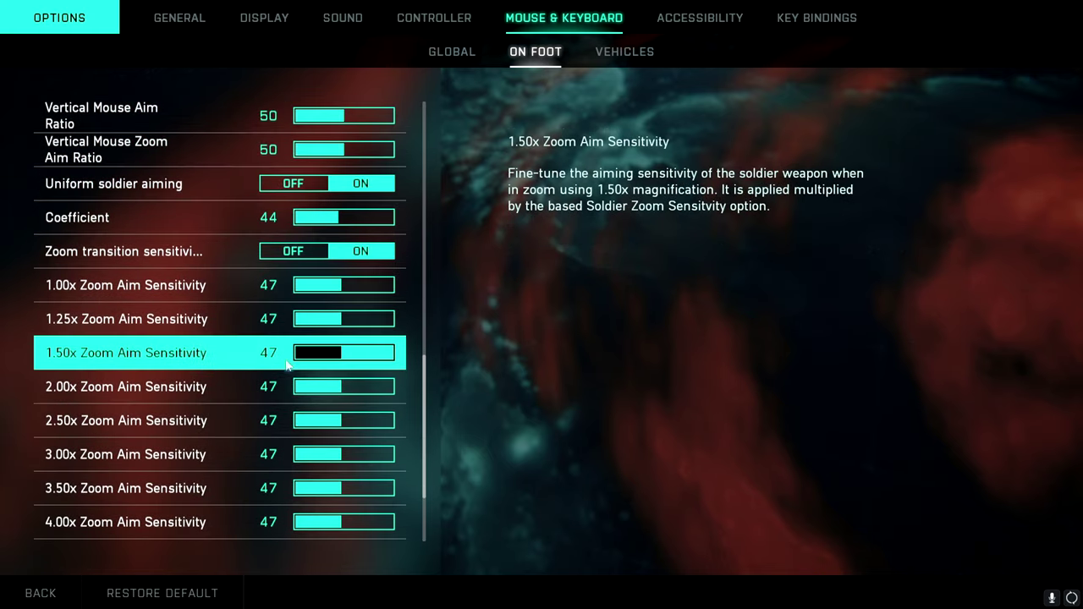
pyautogui.click(264, 18)
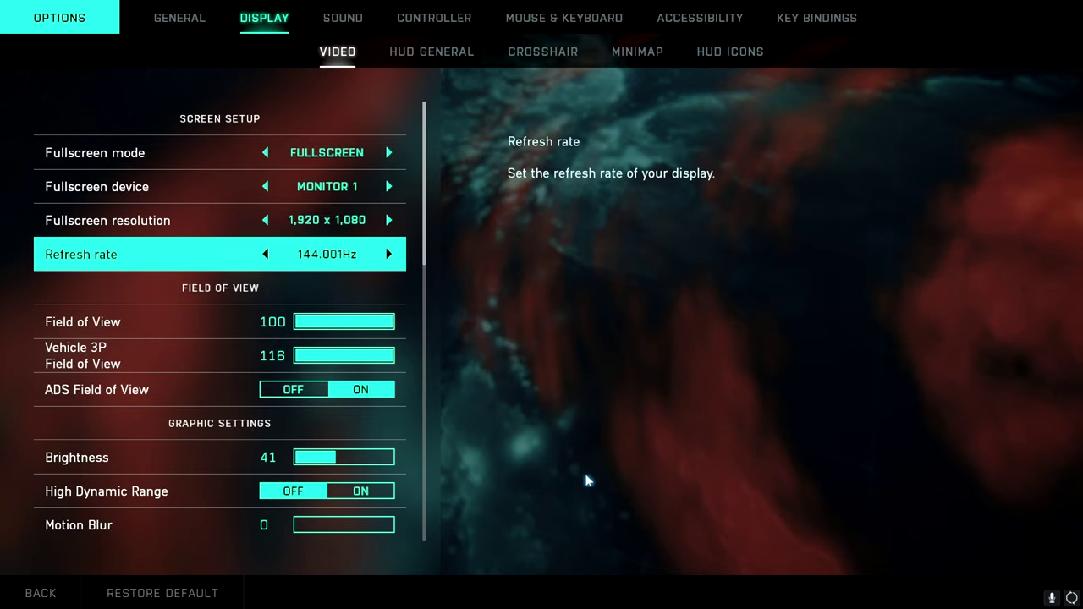
# - In HUD General, switch Show Kills Made by to Nearby and back to All
pyautogui.click(431, 52)
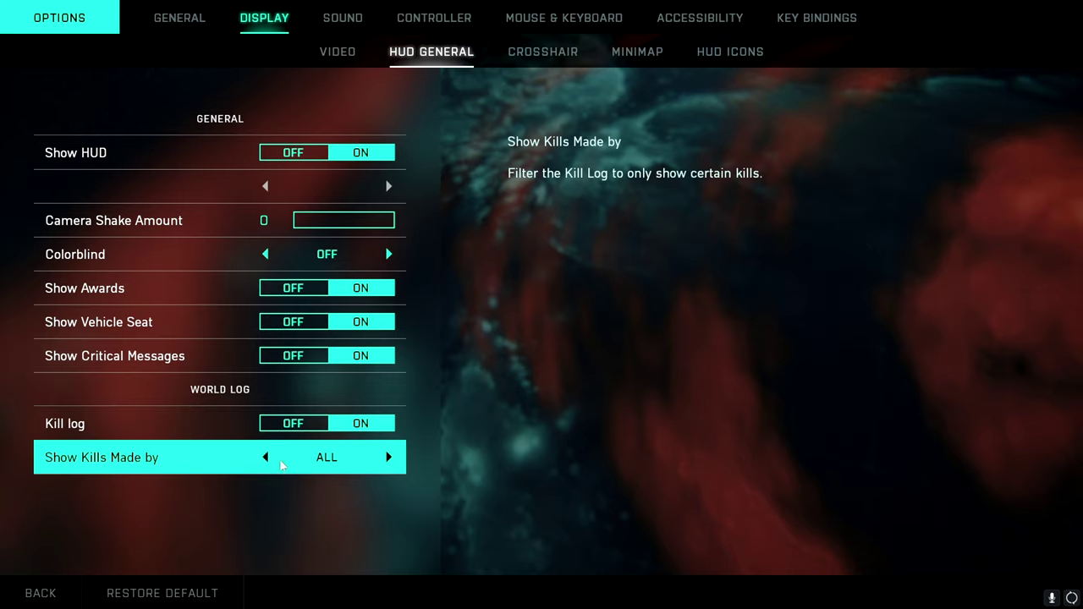
pyautogui.click(266, 458)
pyautogui.click(390, 464)
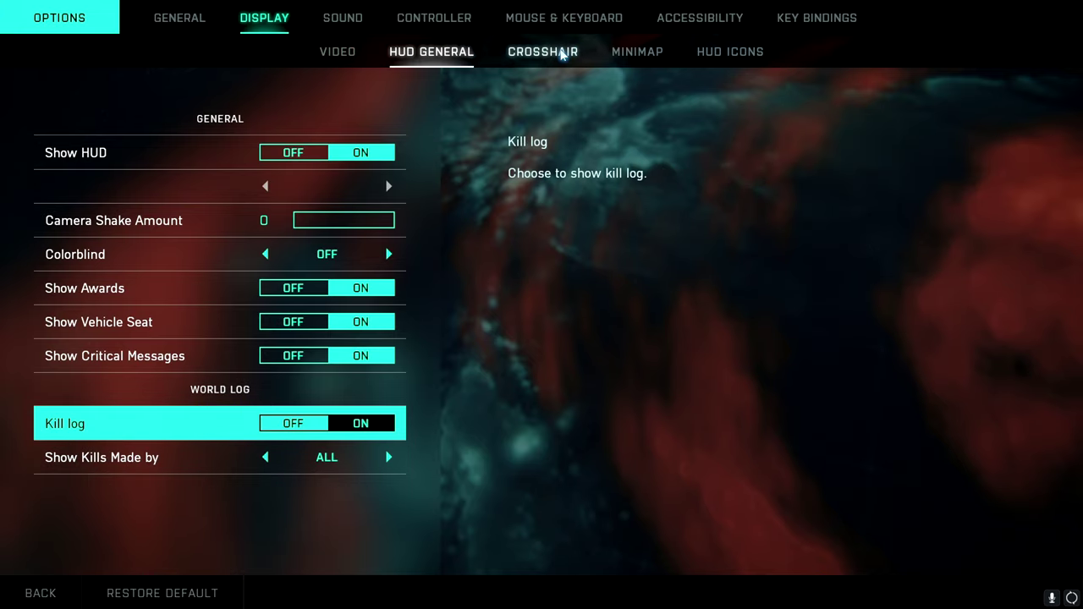
pyautogui.click(561, 53)
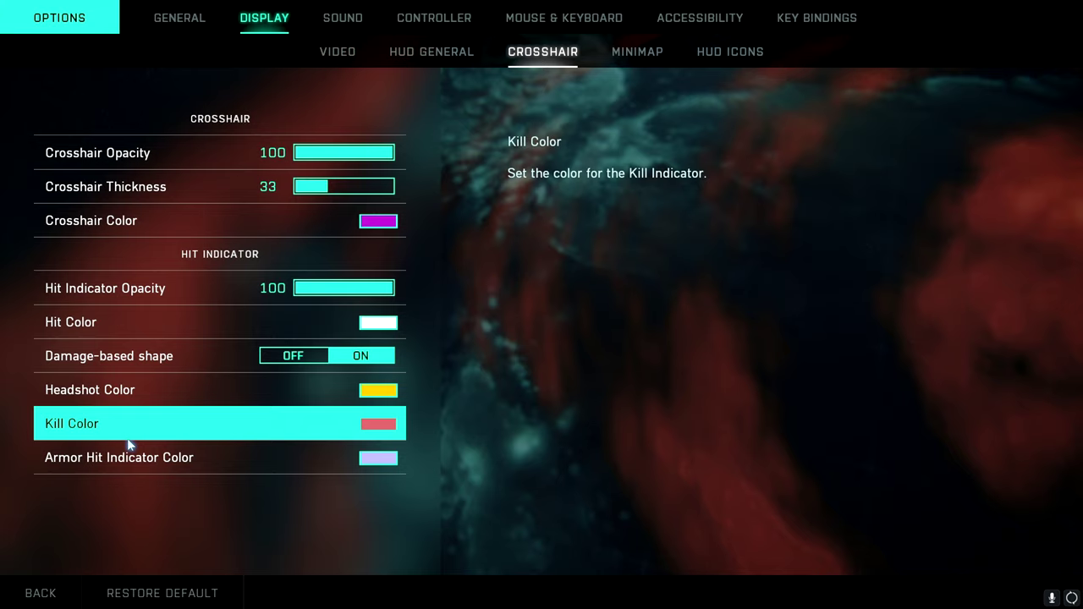
# - Review the minimap settings (background opacity 10), then the HUD icon opacity page
pyautogui.click(615, 55)
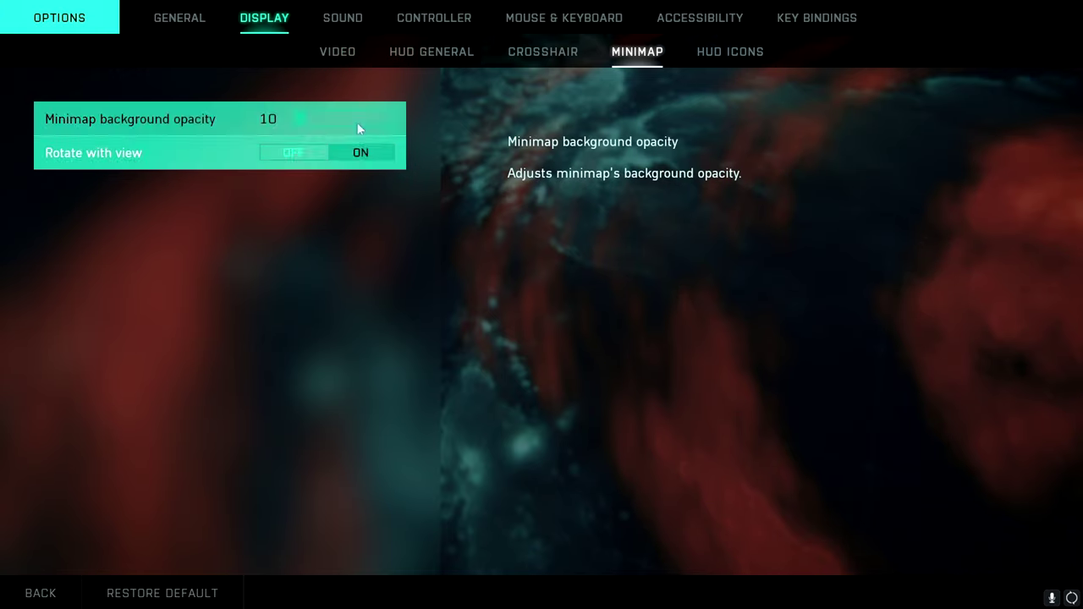
pyautogui.click(761, 59)
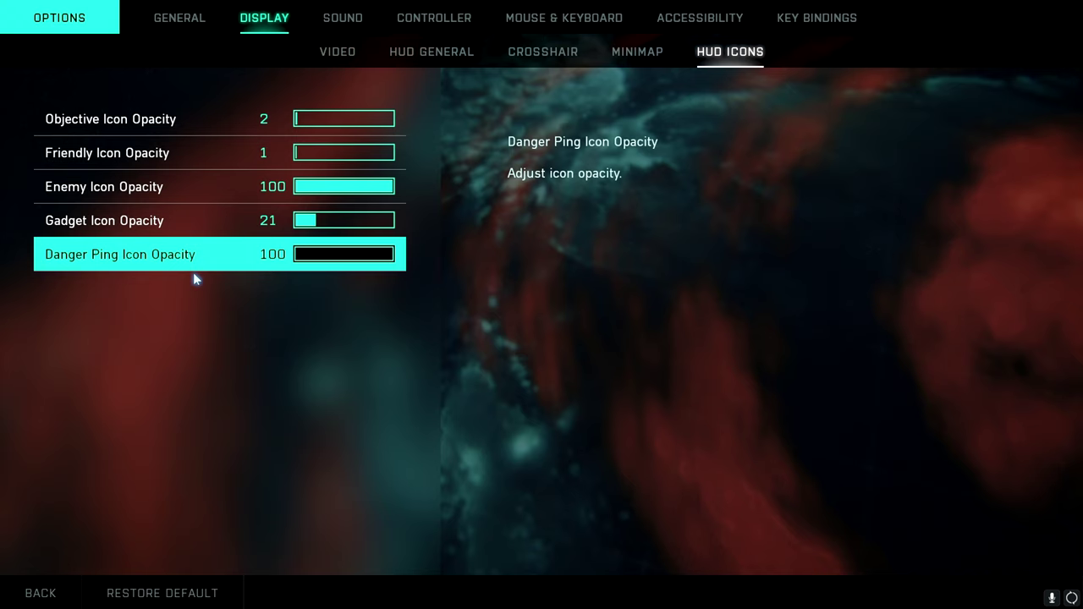
# - Leave Options and return to the main lobby with Conquest selected
pyautogui.press('Escape')
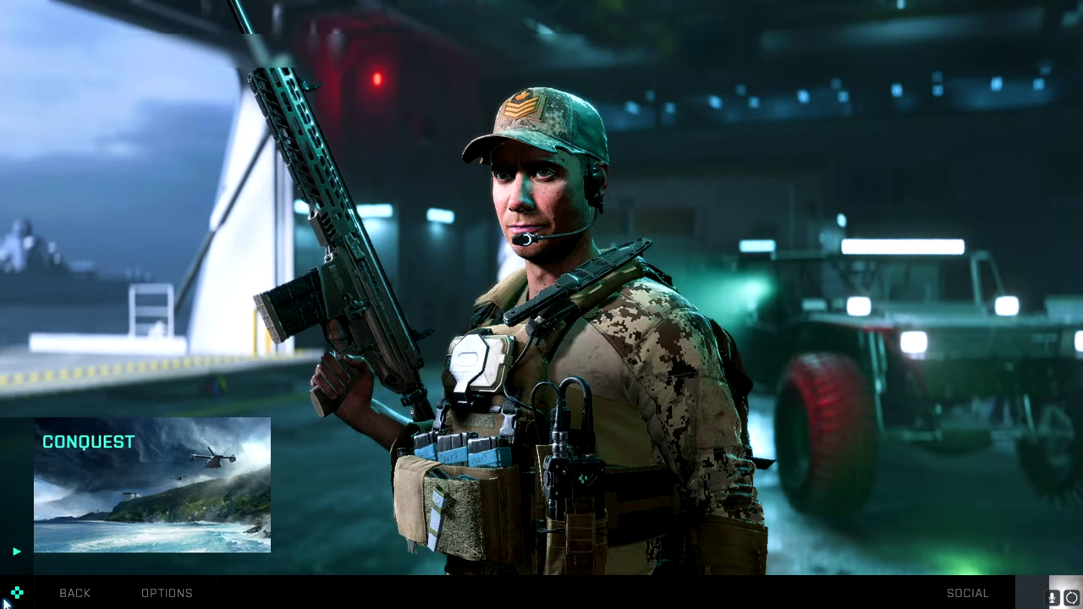